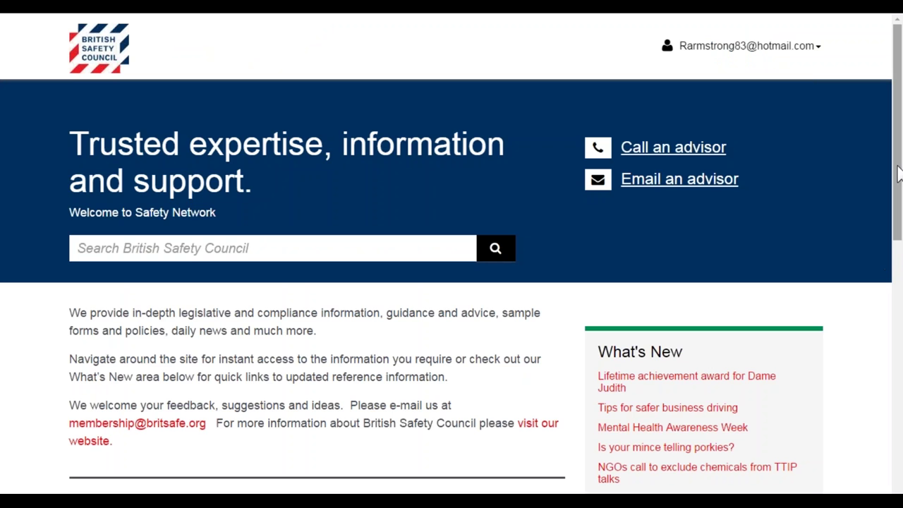
# Open the Accident Investigation topic from the Safety, Health and Environment Topics list
pyautogui.moveTo(898, 173); pyautogui.dragTo(897, 279)
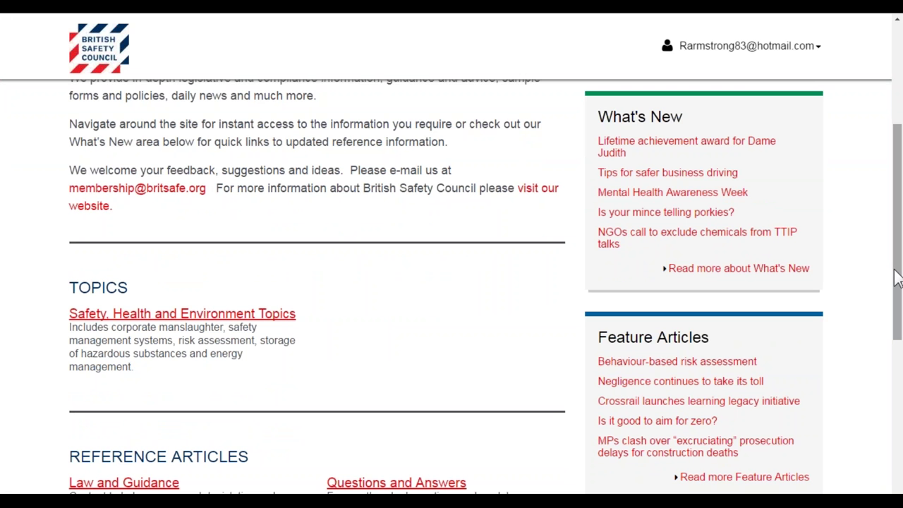
pyautogui.click(286, 315)
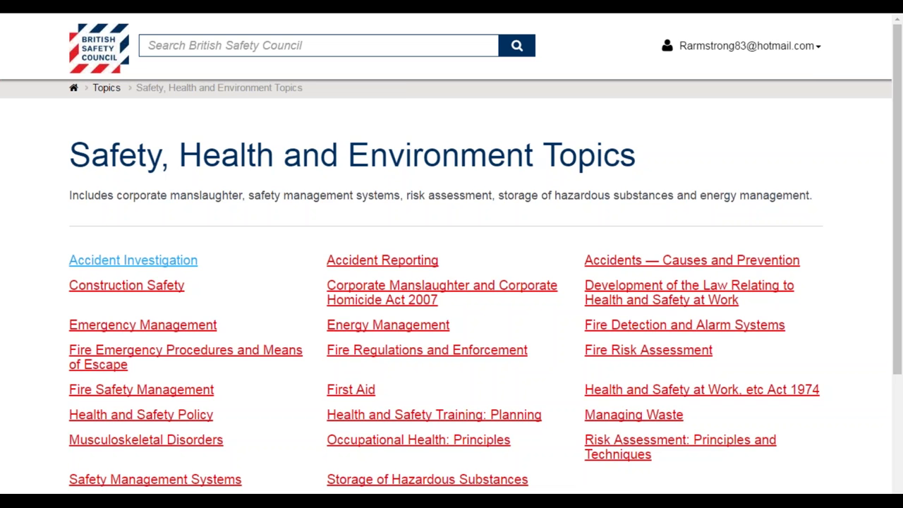
pyautogui.click(132, 260)
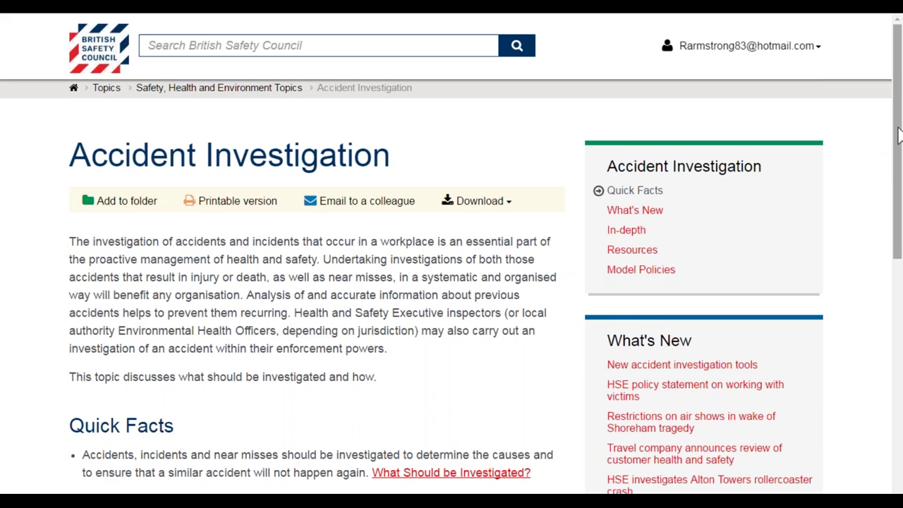
pyautogui.moveTo(898, 141)
pyautogui.mouseDown()
pyautogui.moveTo(900, 336)
pyautogui.moveTo(897, 145)
pyautogui.mouseUp()
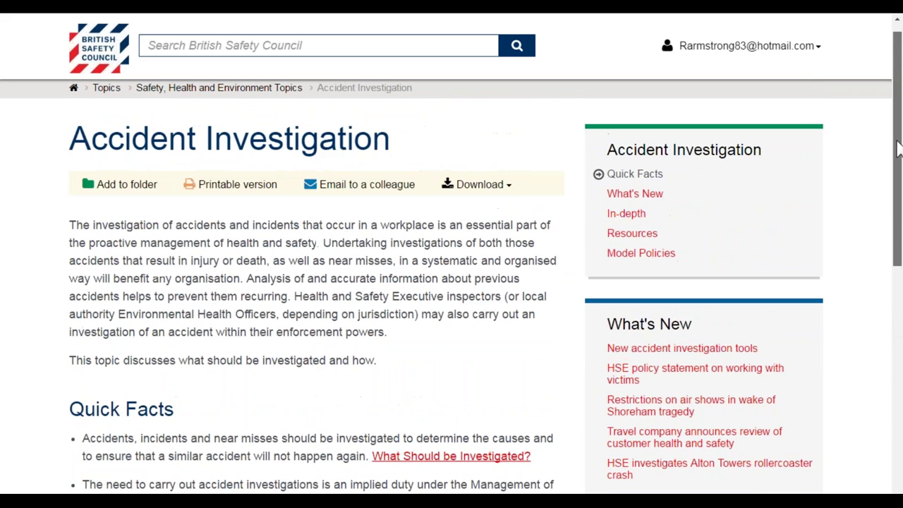
# Open the In-depth guide and jump to Employers' Duties, Employees' Duties, In Practice and What Should be Investigated
pyautogui.click(625, 214)
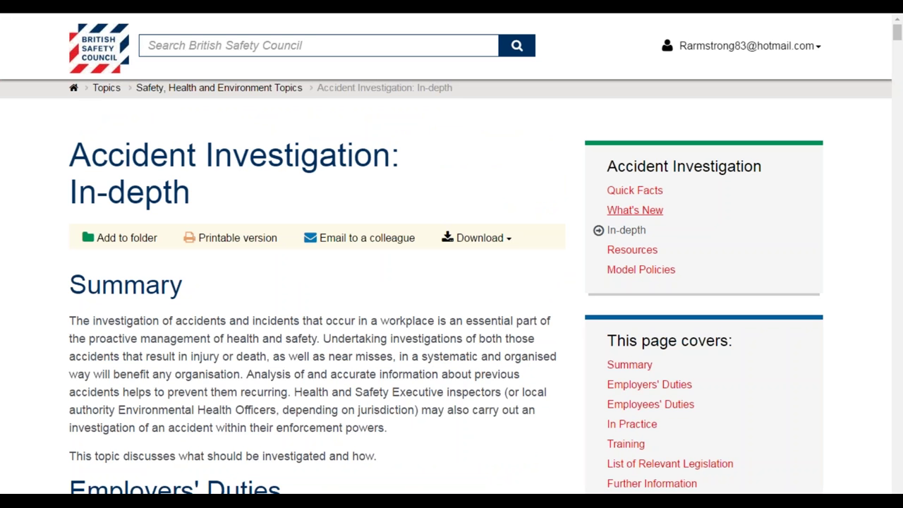
pyautogui.click(641, 381)
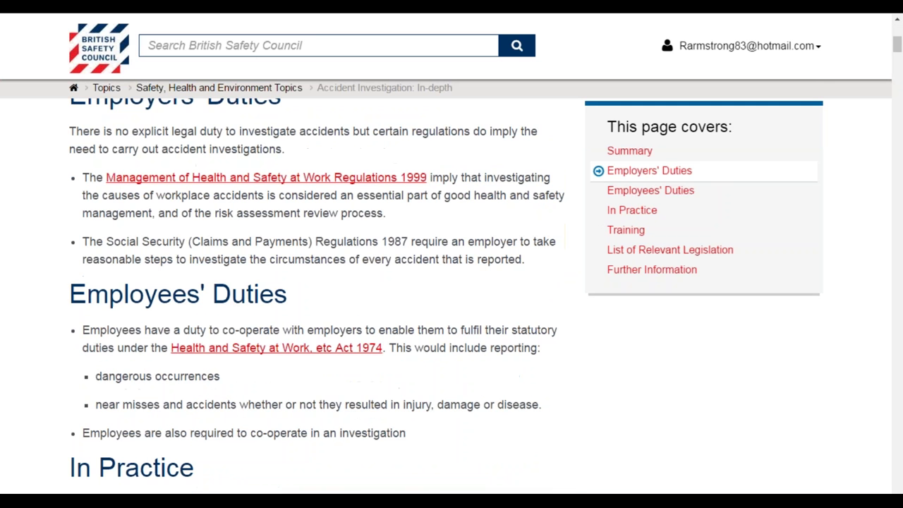
pyautogui.click(653, 195)
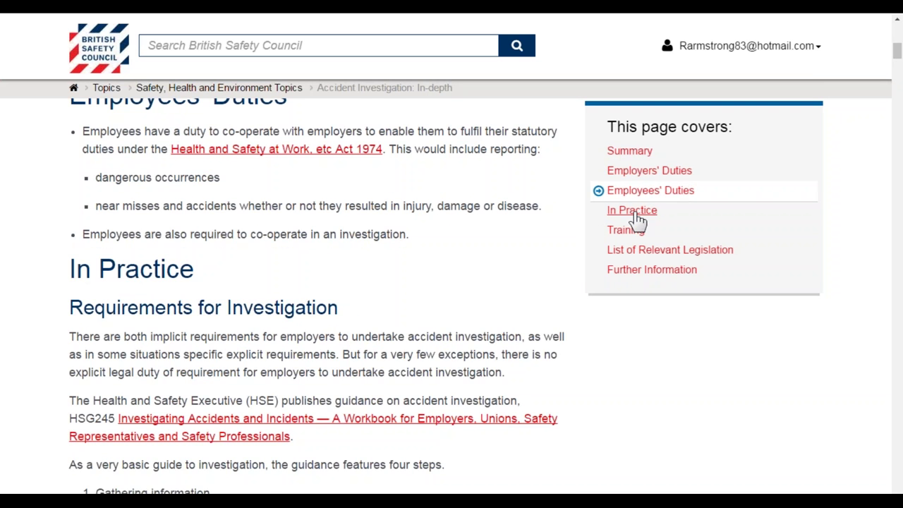
pyautogui.click(637, 212)
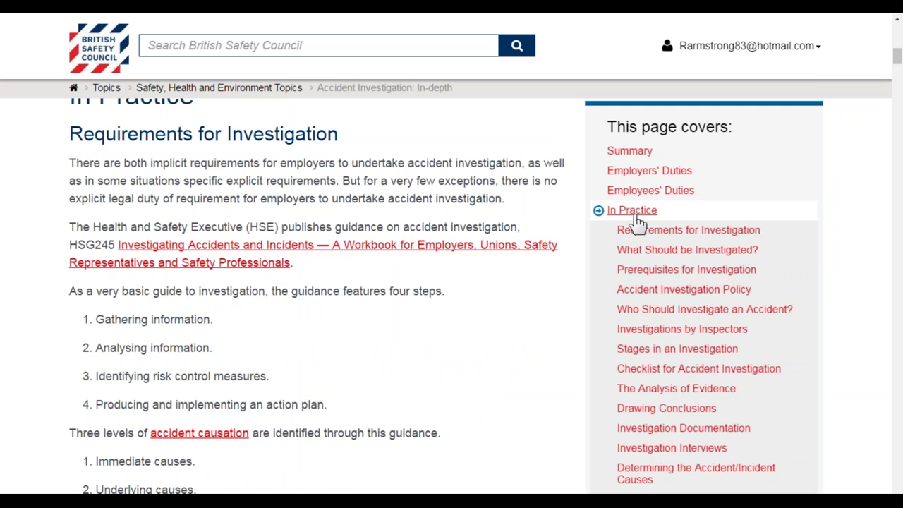
pyautogui.click(645, 250)
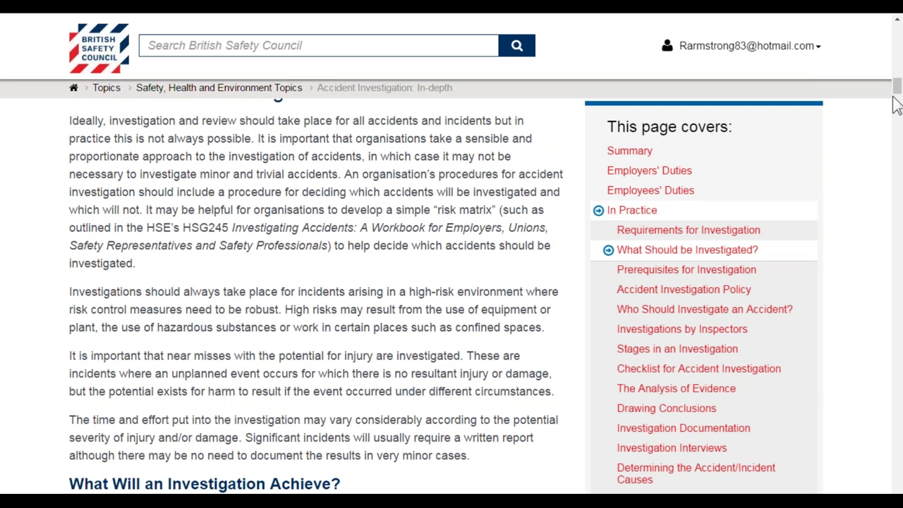
pyautogui.moveTo(897, 98); pyautogui.dragTo(881, 267)
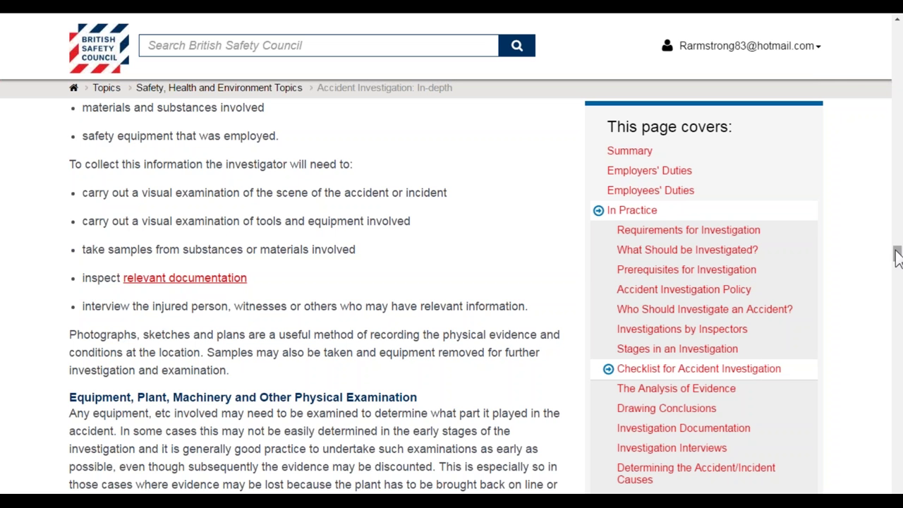
pyautogui.moveTo(896, 256); pyautogui.dragTo(896, 32)
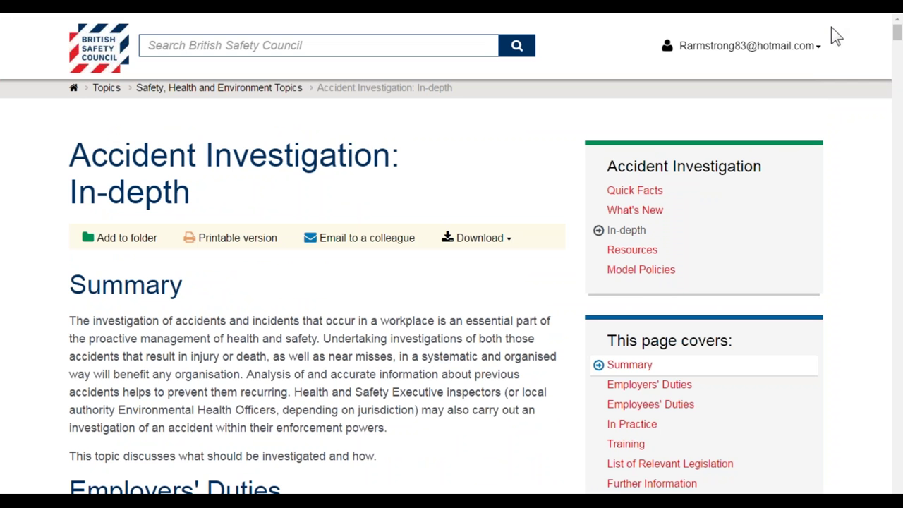
# Review the Further Information related links, then return to the Safety Network home page
pyautogui.moveTo(897, 41); pyautogui.dragTo(847, 261)
pyautogui.click(803, 463)
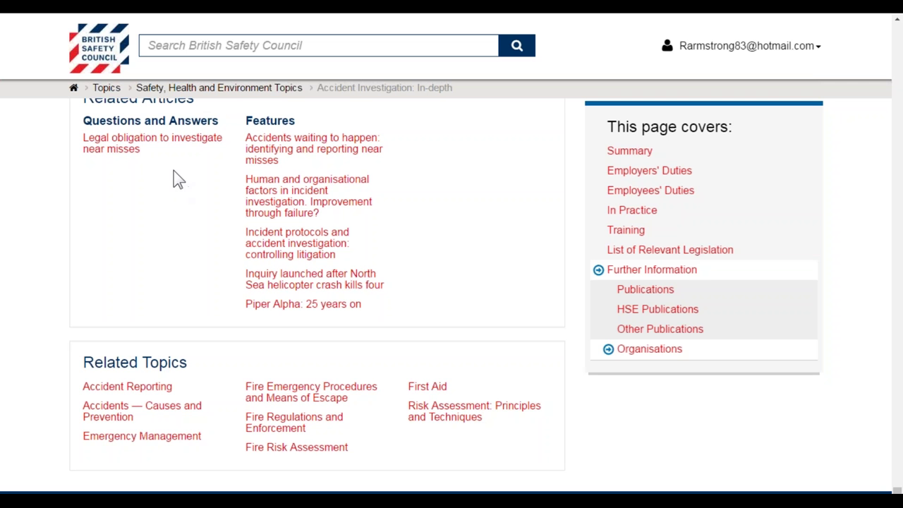
pyautogui.click(897, 19)
pyautogui.click(897, 19)
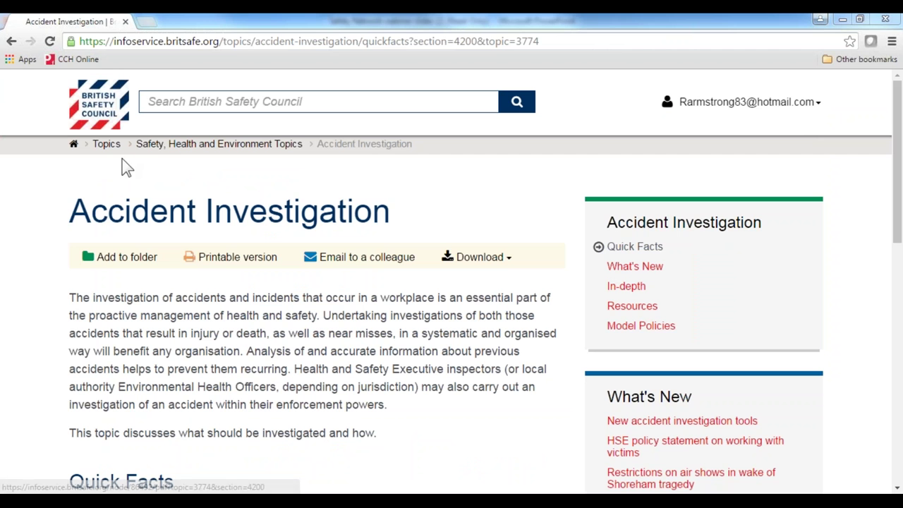
pyautogui.click(74, 147)
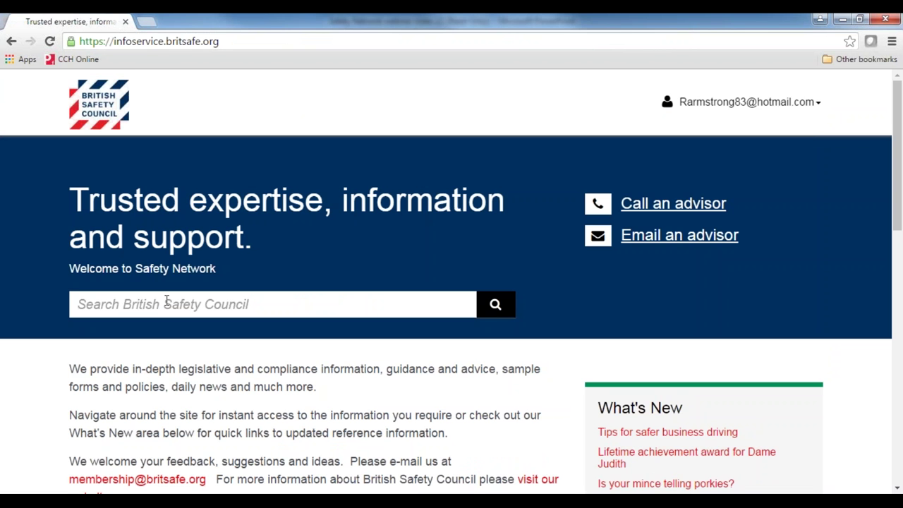
# Search the whole site for 'risk assessment'
pyautogui.click(144, 303)
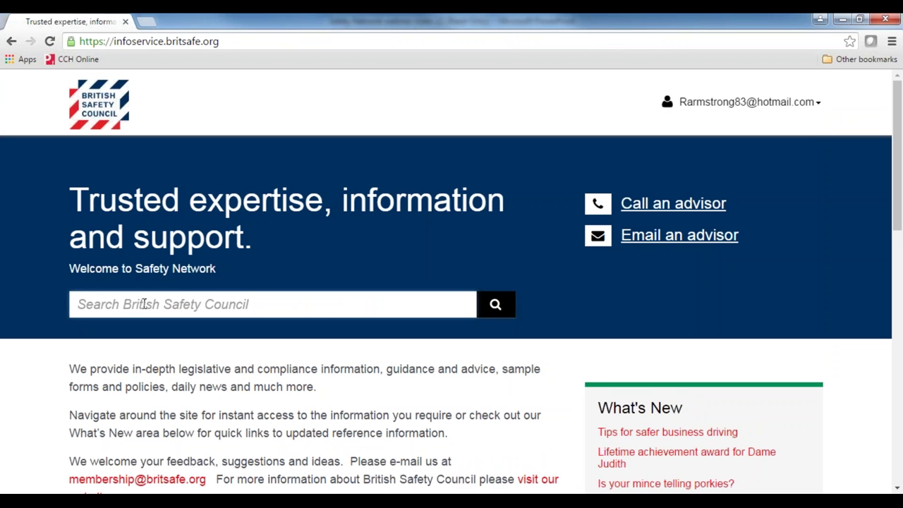
pyautogui.write('ris')
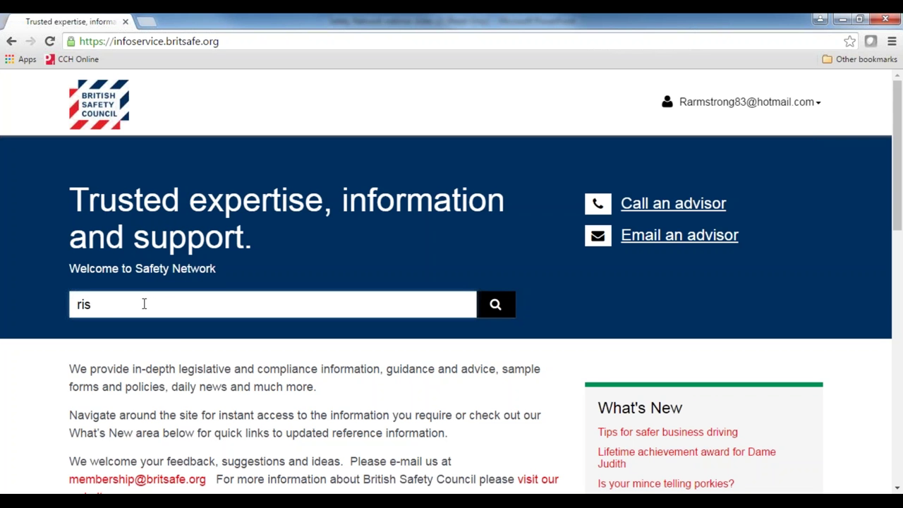
pyautogui.write('k assessme')
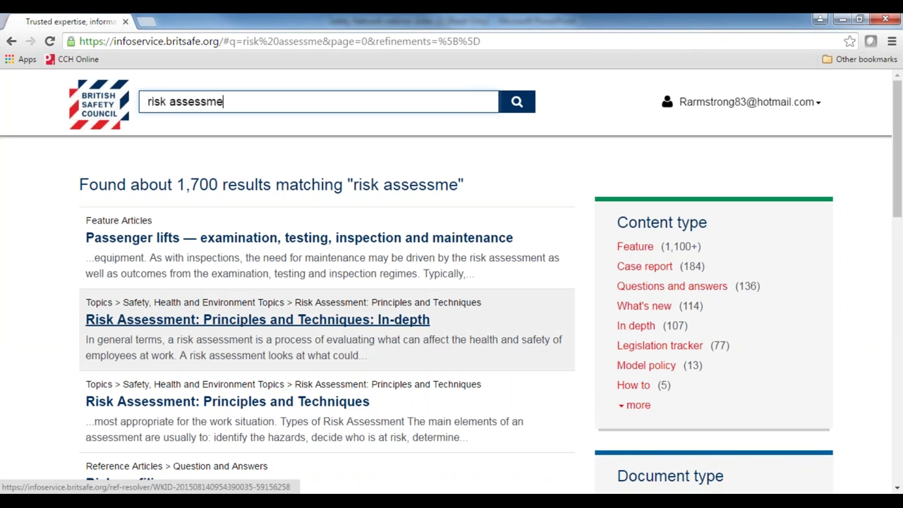
pyautogui.write('nt')
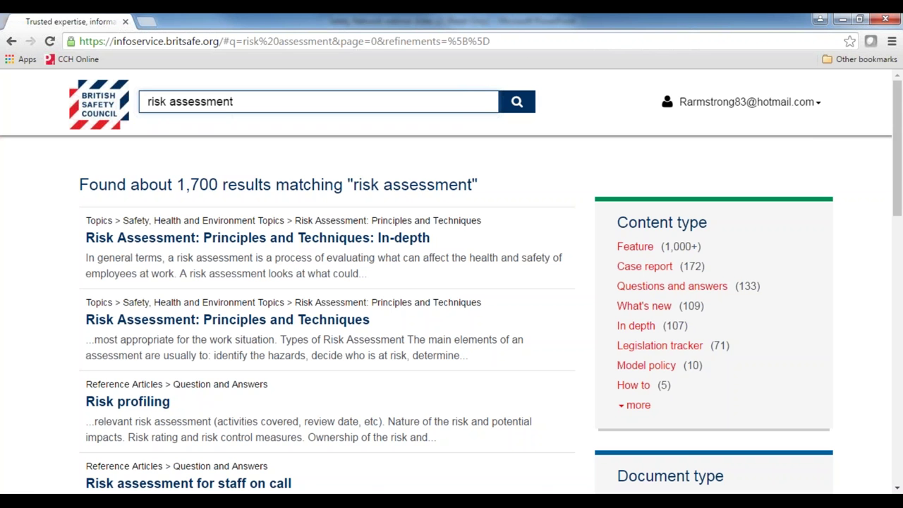
# Show all Subject matter filters for the 'risk assessment' results and check the Date facet
pyautogui.moveTo(899, 194)
pyautogui.mouseDown()
pyautogui.moveTo(899, 212)
pyautogui.moveTo(899, 201)
pyautogui.mouseUp()
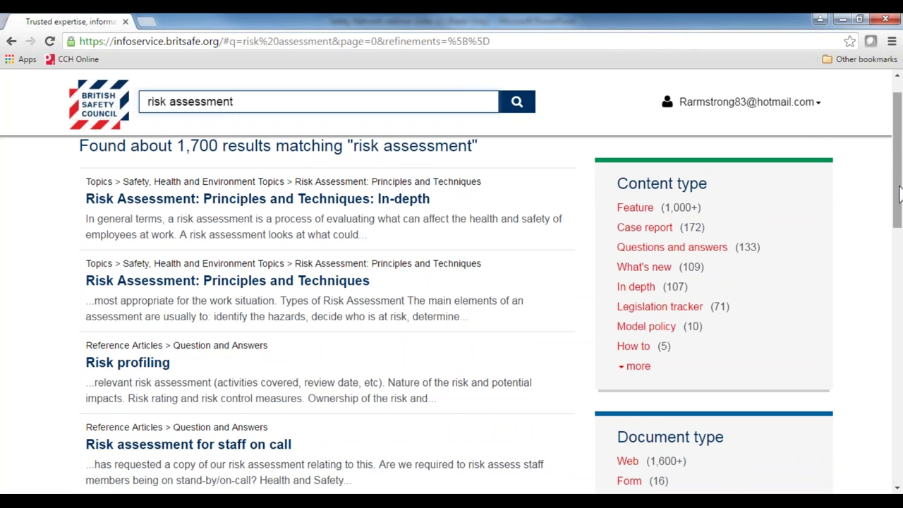
pyautogui.moveTo(899, 190); pyautogui.dragTo(897, 260)
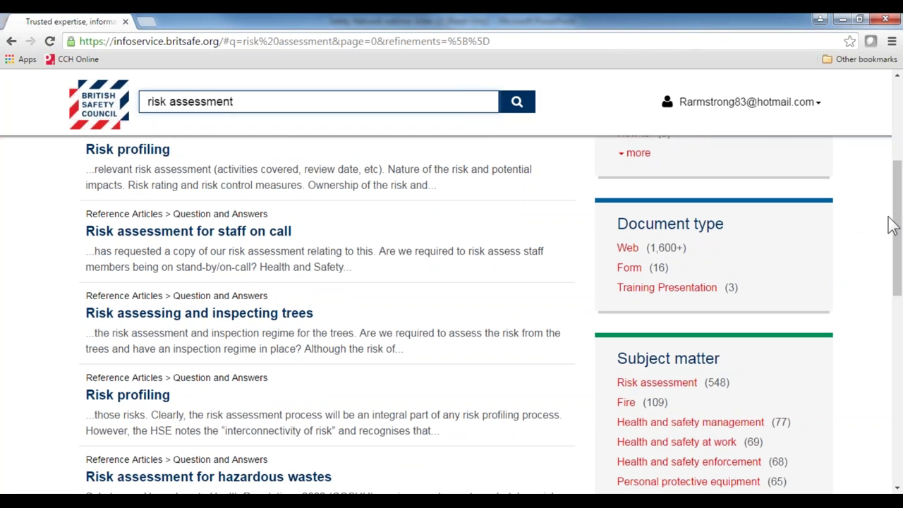
pyautogui.moveTo(894, 227); pyautogui.dragTo(893, 276)
pyautogui.click(639, 399)
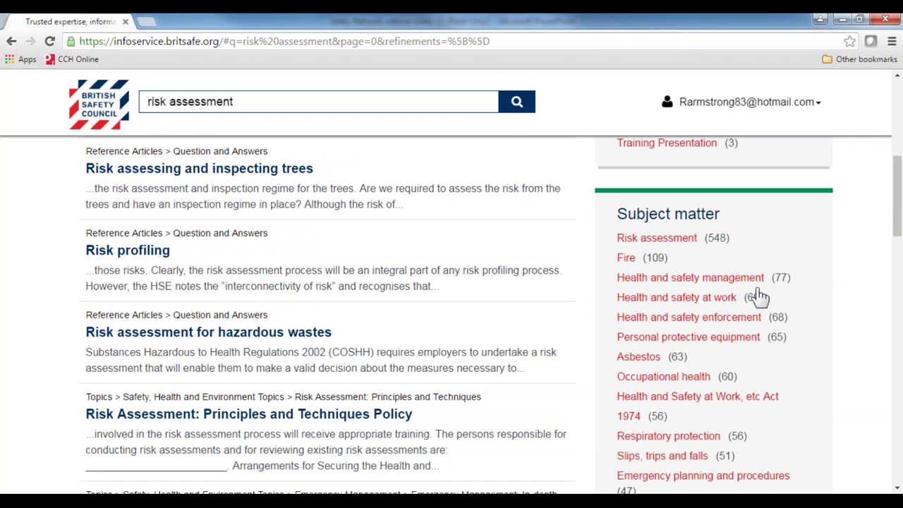
pyautogui.moveTo(897, 221); pyautogui.dragTo(852, 436)
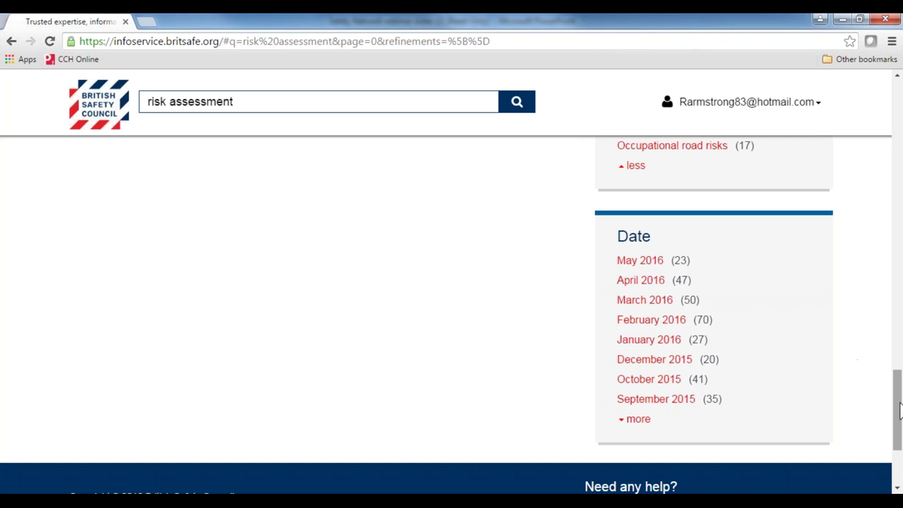
pyautogui.moveTo(899, 409); pyautogui.dragTo(898, 122)
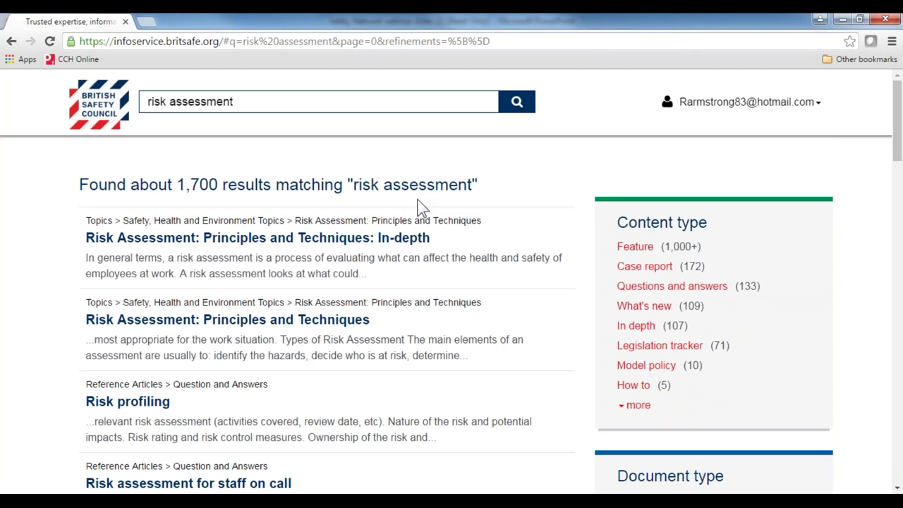
# Open 'Risk Assessment: Principles and Techniques: In-depth' and check its Word, OpenOffice and PDF download formats
pyautogui.click(282, 238)
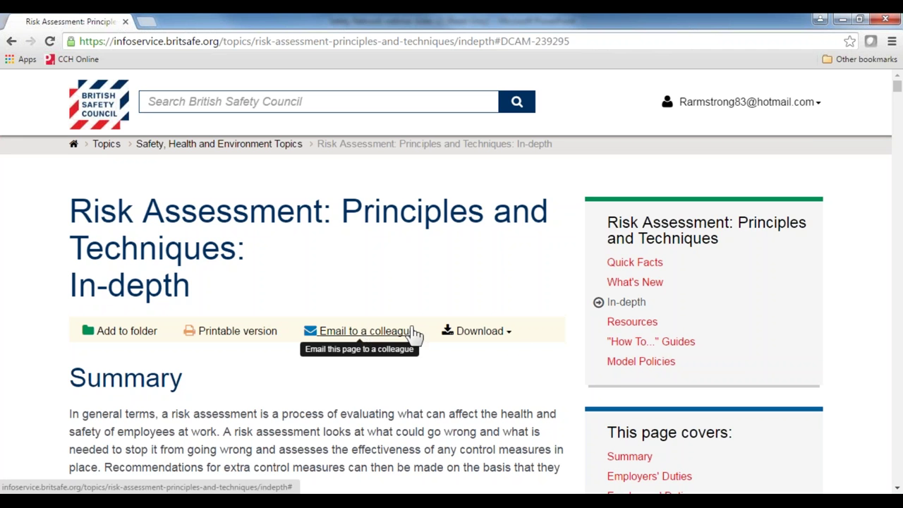
pyautogui.click(506, 332)
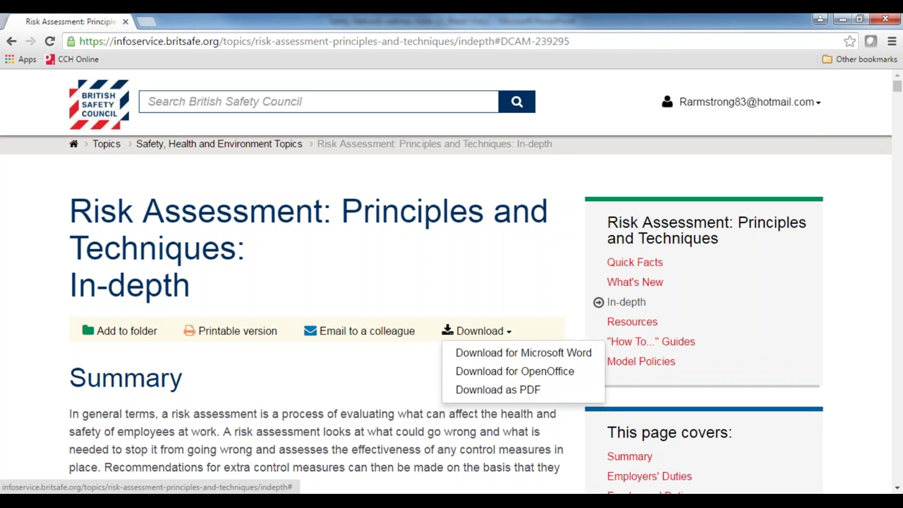
pyautogui.click(316, 375)
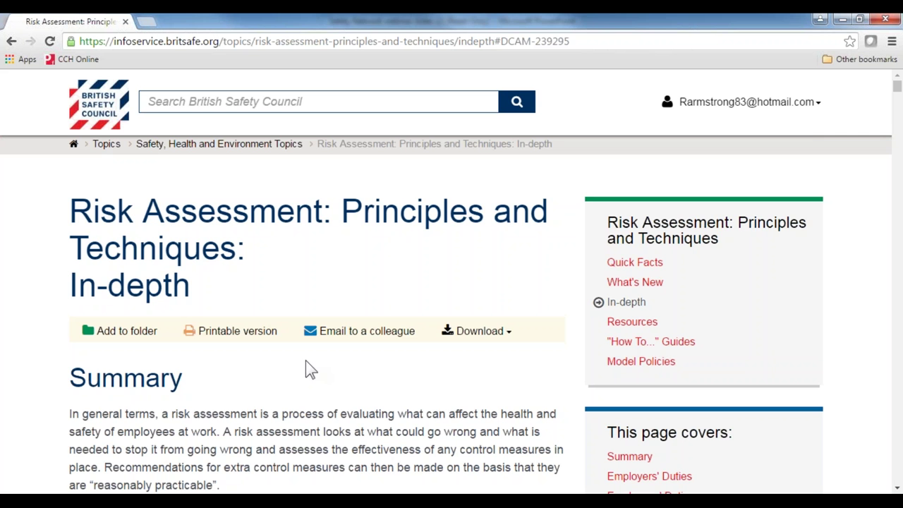
# Add the Risk Assessment: Principles and Techniques article to the Policies folder
pyautogui.click(138, 331)
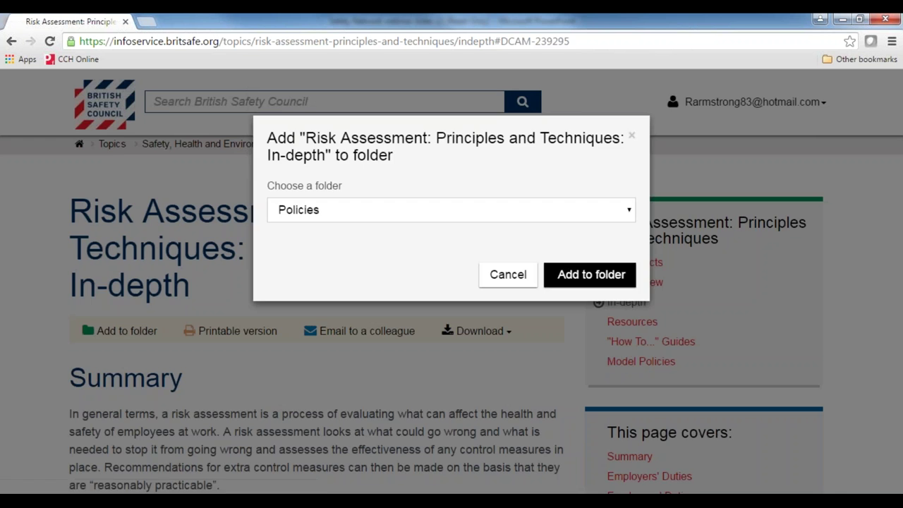
pyautogui.click(629, 212)
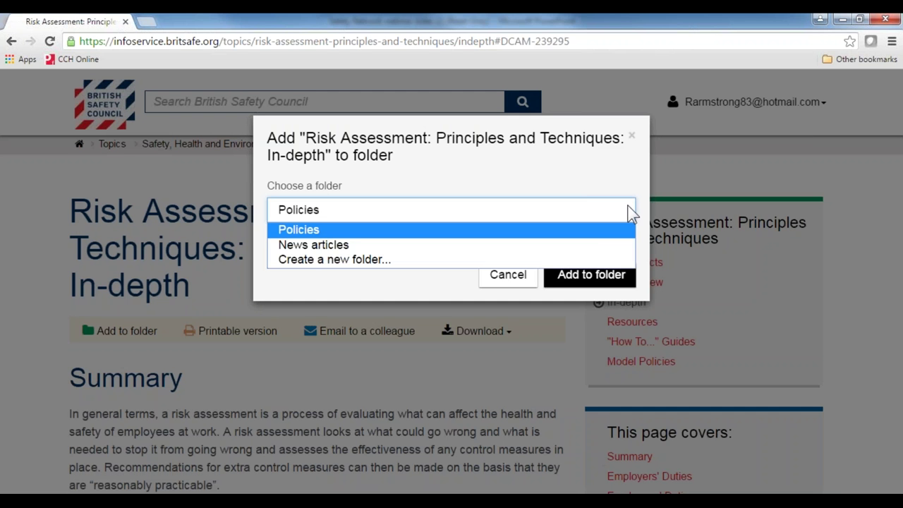
pyautogui.click(564, 230)
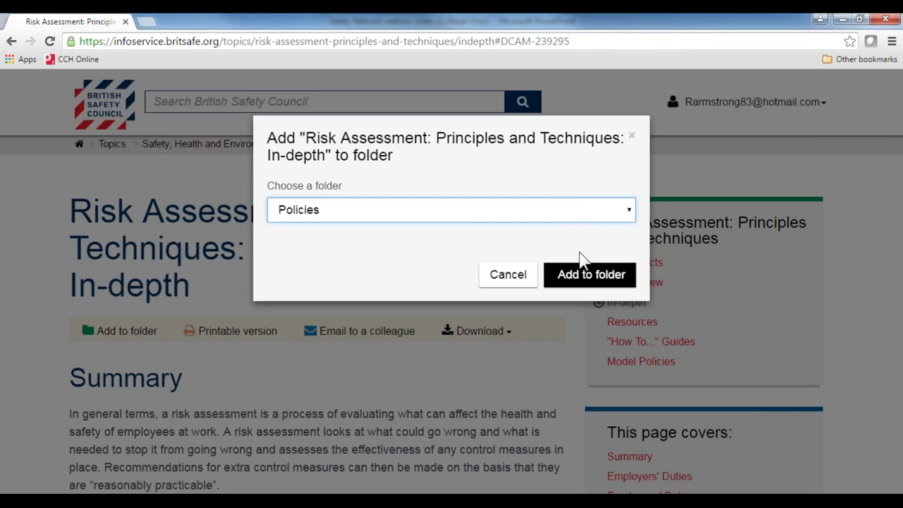
pyautogui.click(585, 277)
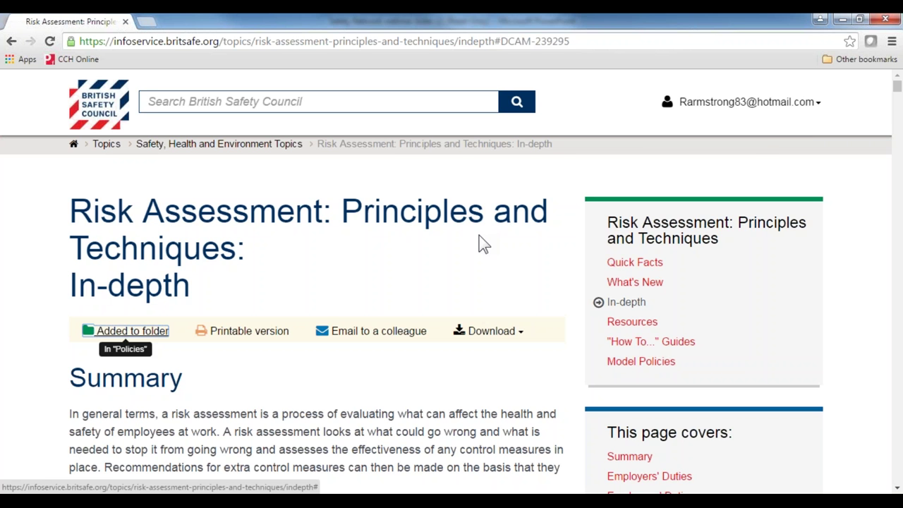
pyautogui.click(817, 105)
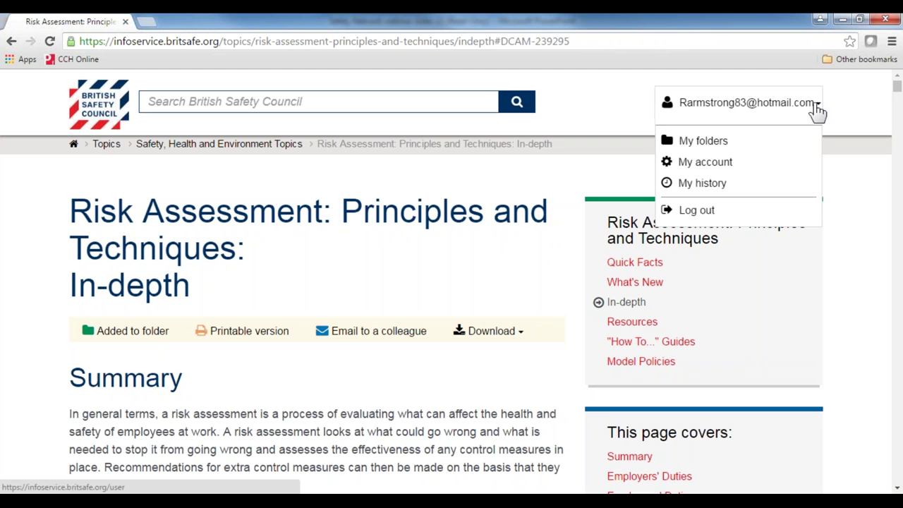
# Open the Policies folder from My folders and move the Risk Assessment article above Accident Reporting Policy
pyautogui.click(753, 145)
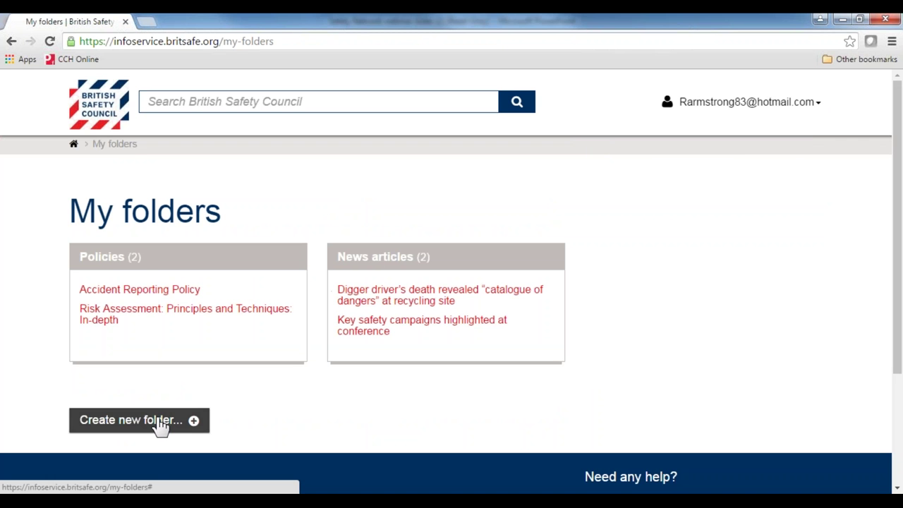
pyautogui.click(105, 258)
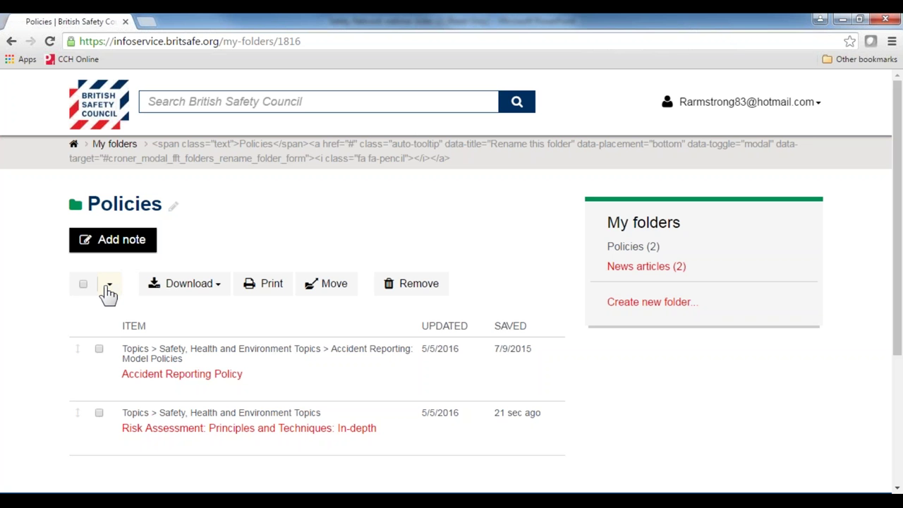
pyautogui.moveTo(77, 412); pyautogui.dragTo(98, 354)
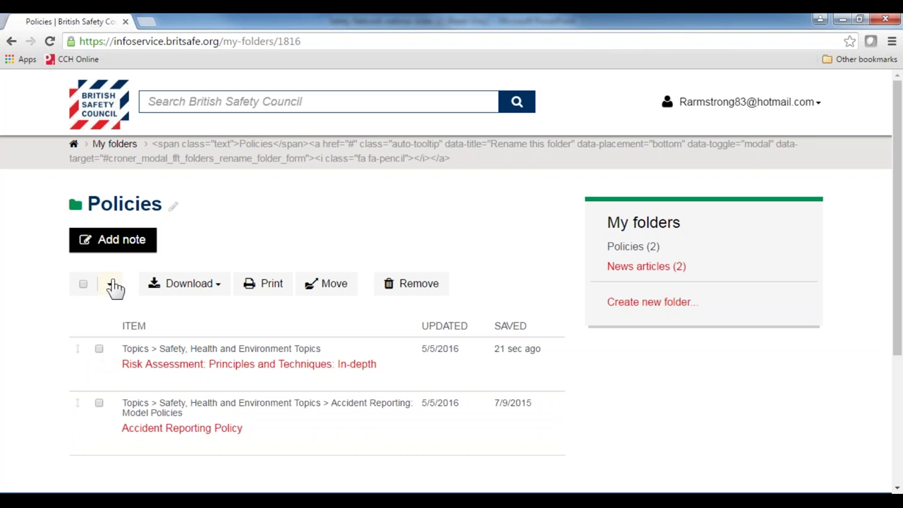
# Select all items in the Policies folder and view their download formats
pyautogui.click(100, 349)
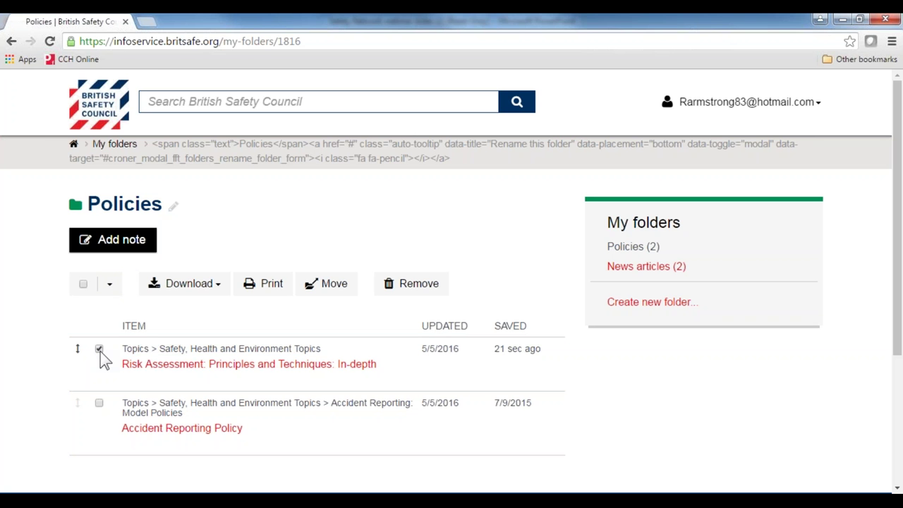
pyautogui.click(111, 285)
pyautogui.click(107, 303)
pyautogui.click(219, 283)
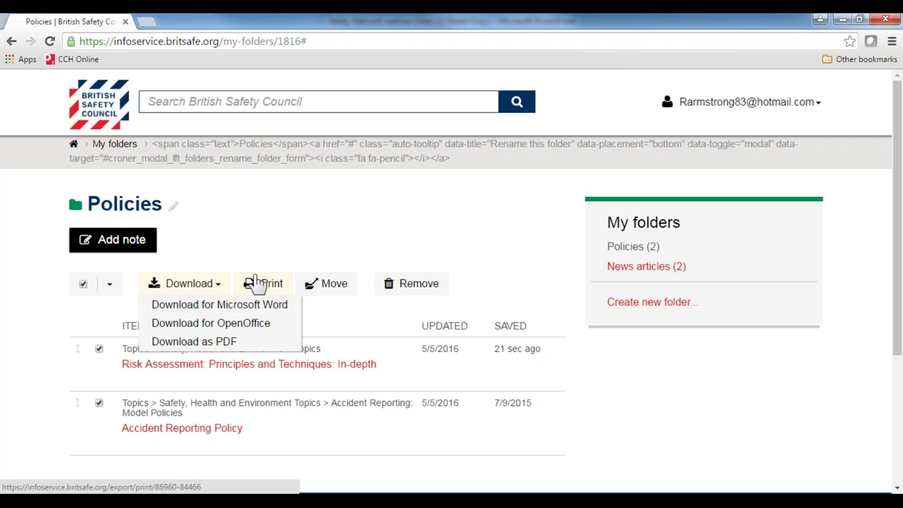
pyautogui.click(372, 328)
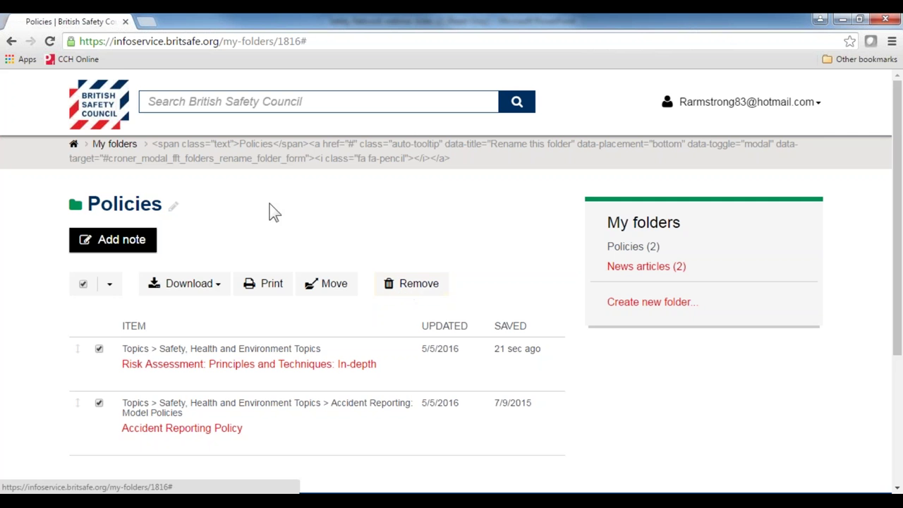
# Write and save the note 'this is a note' on the Policies folder
pyautogui.click(136, 248)
pyautogui.click(369, 207)
pyautogui.write('this is a note')
pyautogui.click(611, 289)
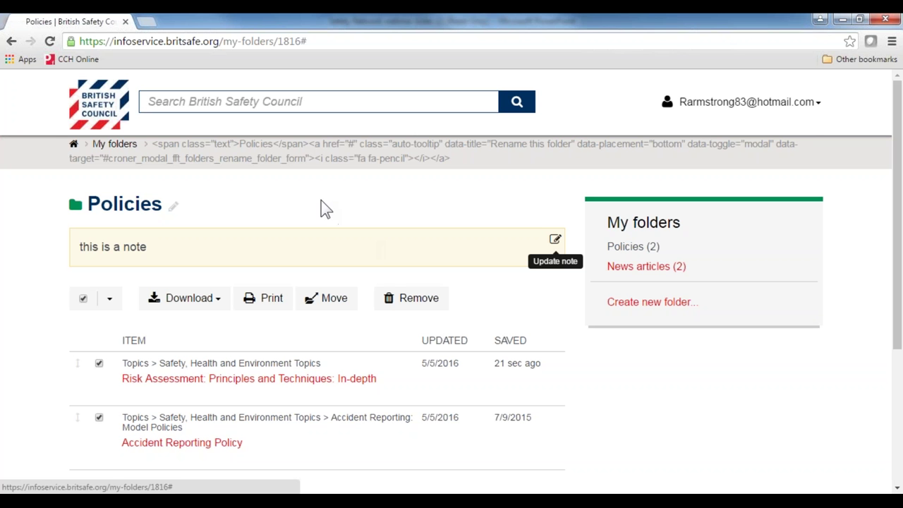
# Go through Law and Guidance > Legislation Tracker to the Unauthorised Deposit of Waste (Fixed Penalties) Regulations 2016 summary
pyautogui.click(73, 147)
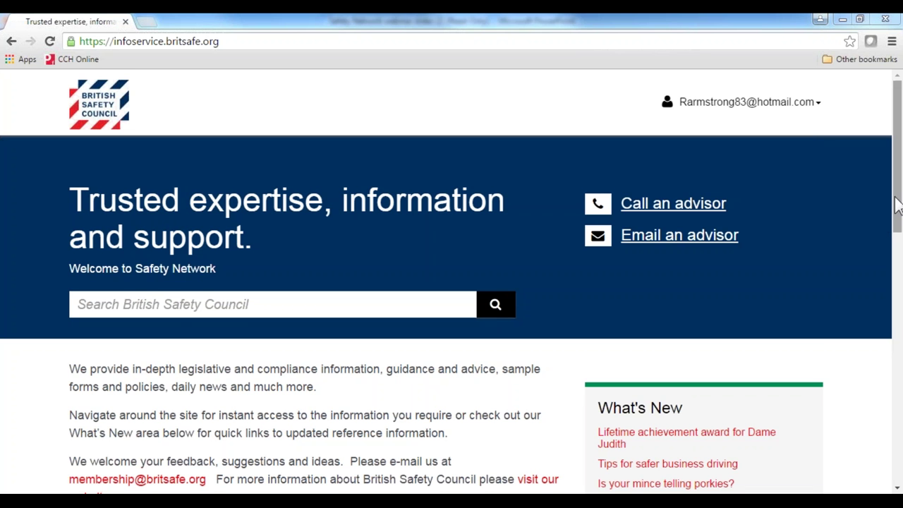
pyautogui.moveTo(896, 204); pyautogui.dragTo(862, 381)
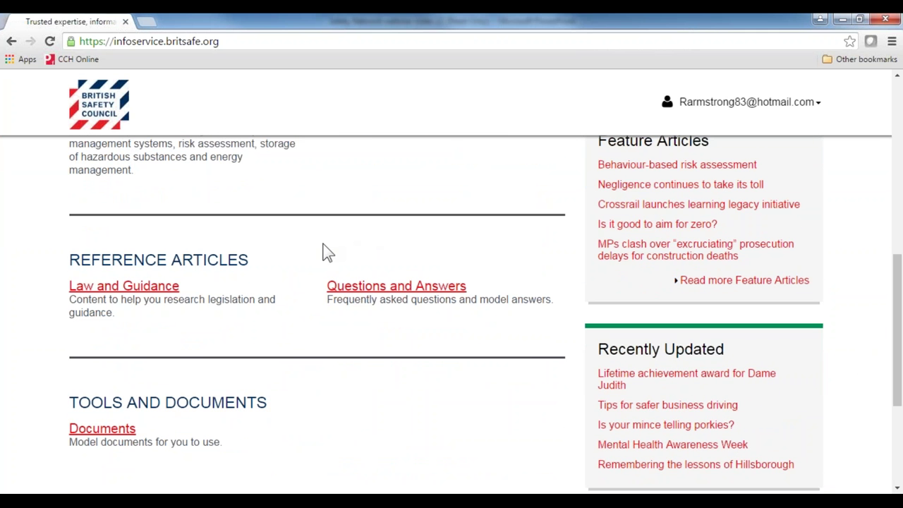
pyautogui.click(127, 286)
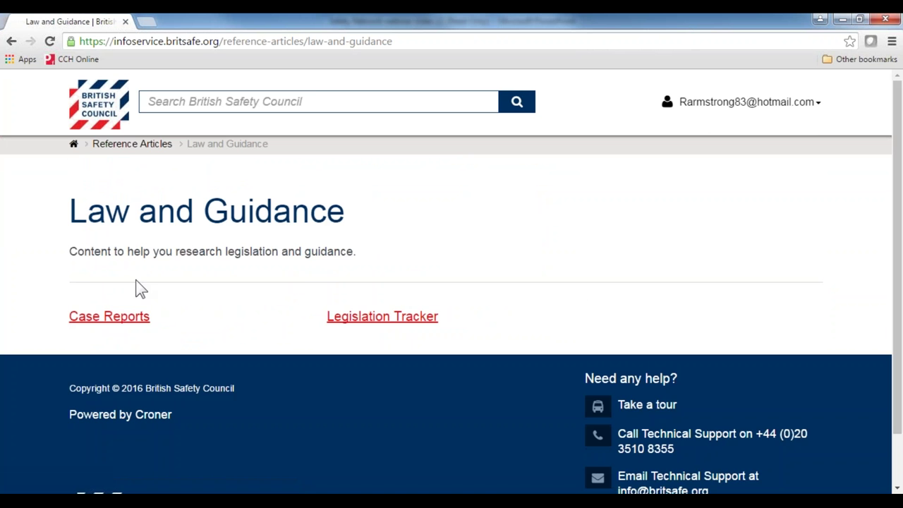
pyautogui.click(419, 320)
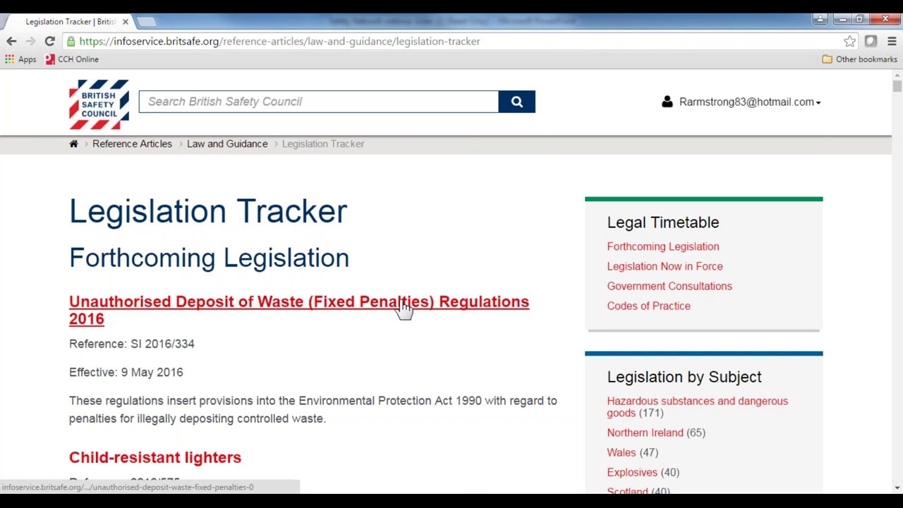
pyautogui.click(404, 308)
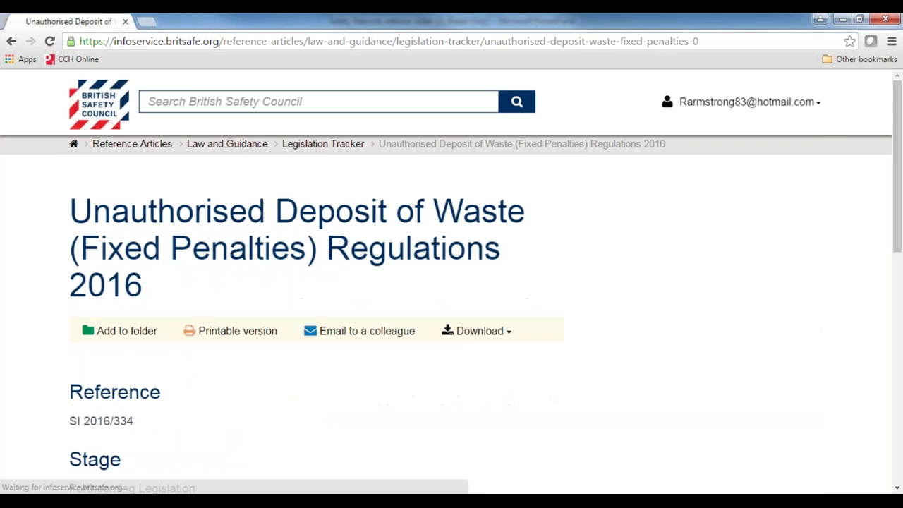
pyautogui.moveTo(899, 197); pyautogui.dragTo(882, 275)
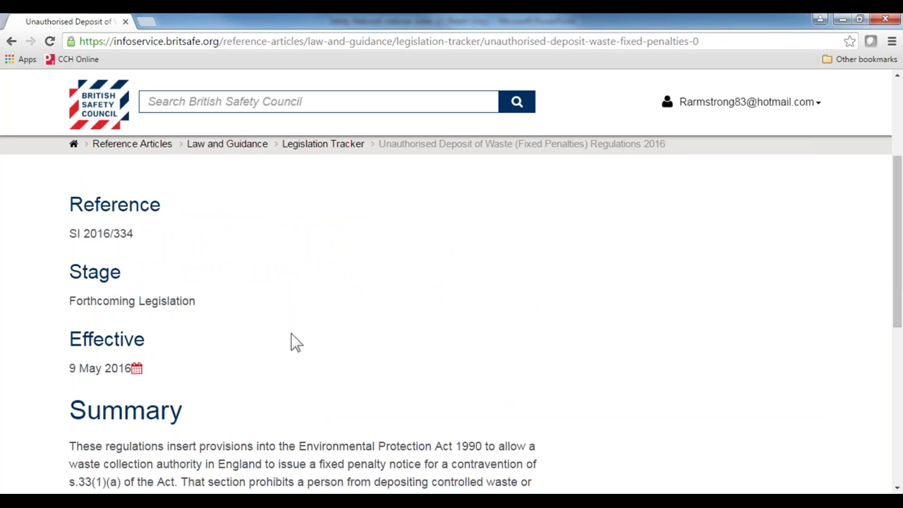
# Go back to the site home page and open the Documents section
pyautogui.click(73, 144)
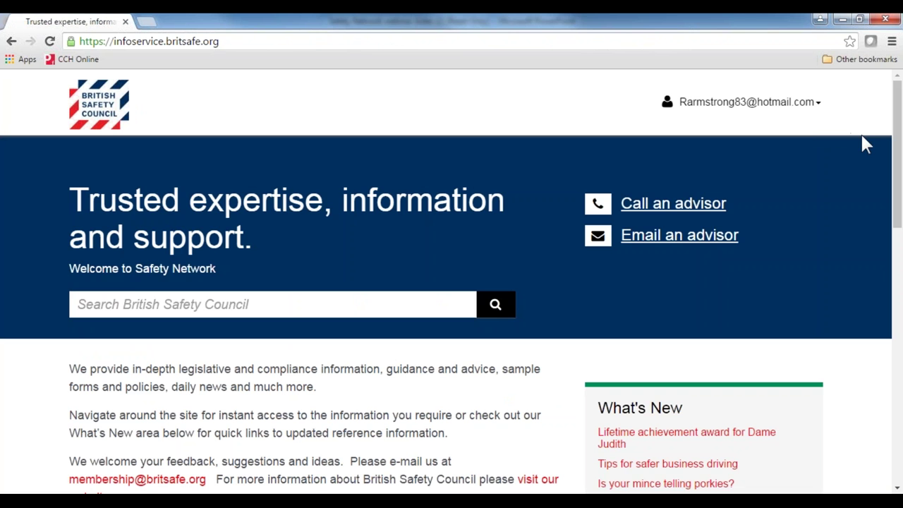
pyautogui.moveTo(894, 162); pyautogui.dragTo(887, 299)
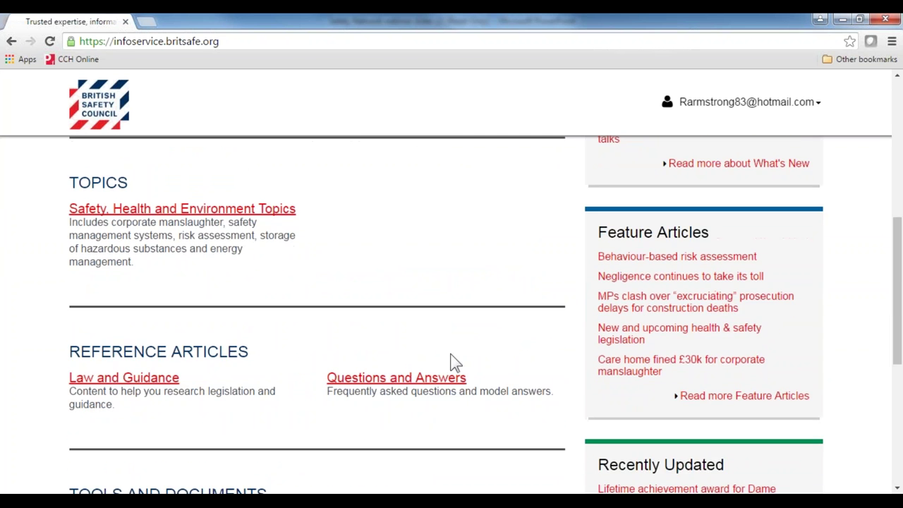
pyautogui.click(417, 381)
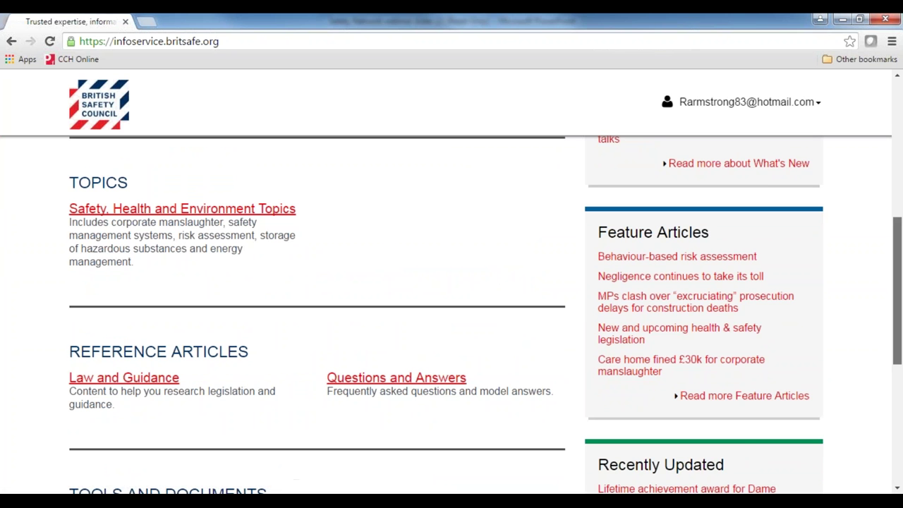
pyautogui.scroll(-4, 880, 373)
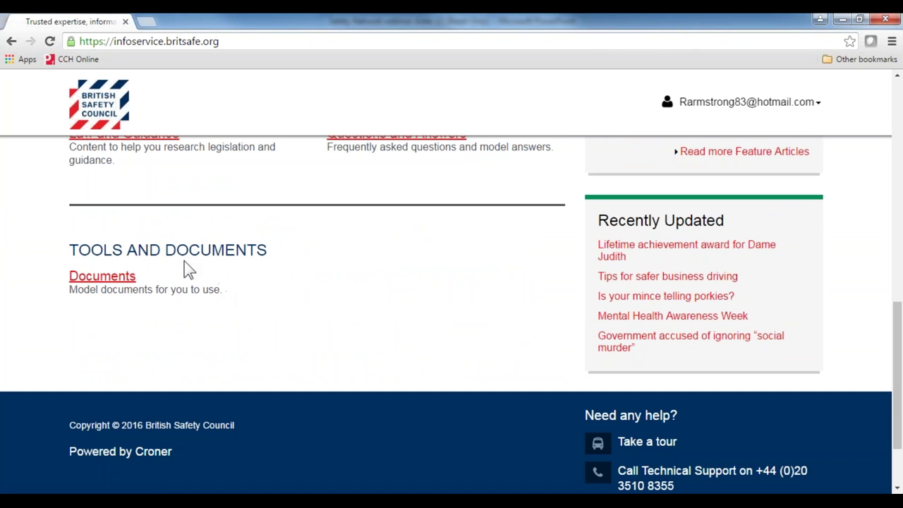
pyautogui.click(111, 279)
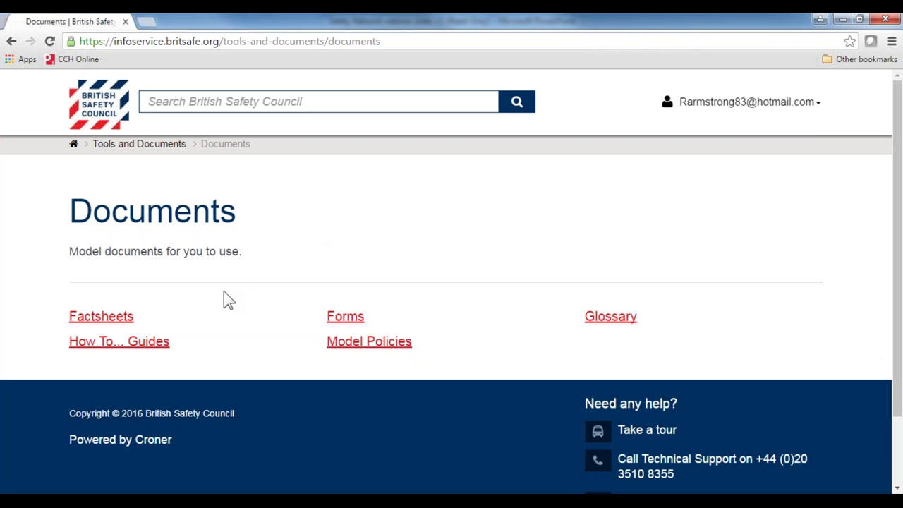
# Open the Health and Safety Policy under Model Policies and show its download formats
pyautogui.click(379, 346)
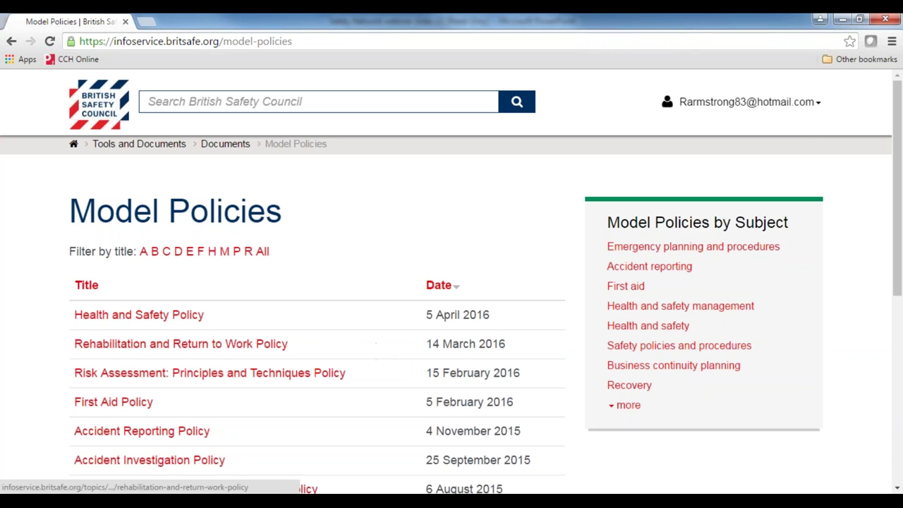
pyautogui.click(176, 318)
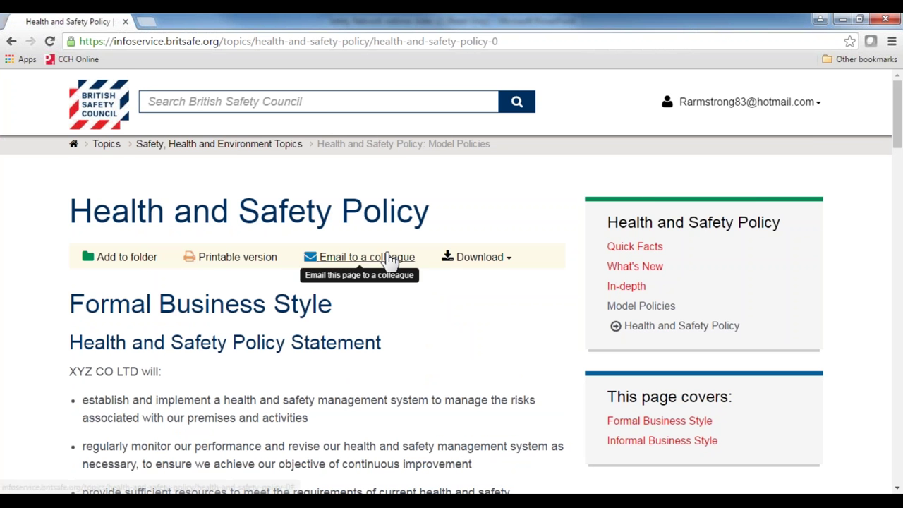
pyautogui.click(503, 259)
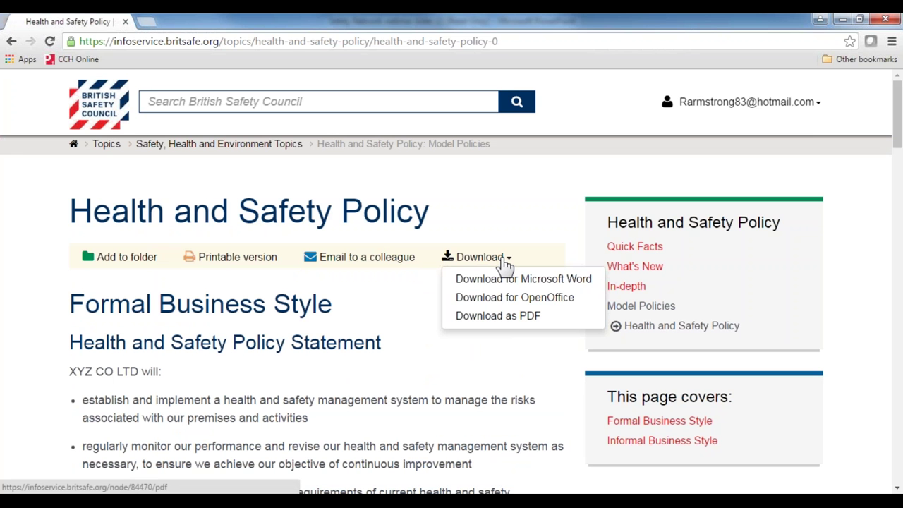